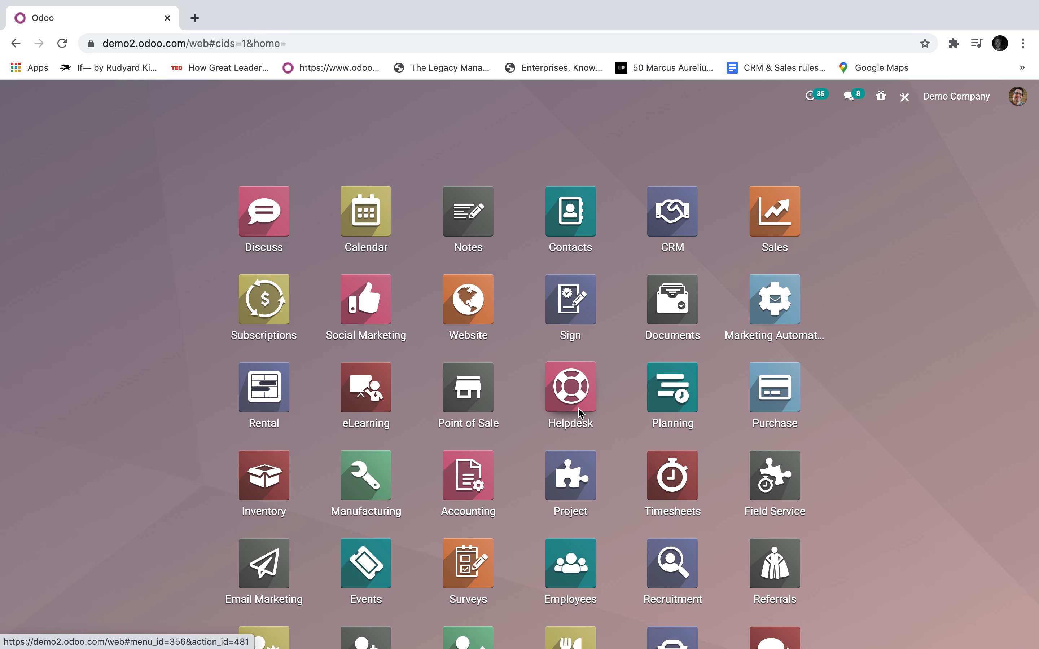
Step: Open the Inventory app's list of inventory adjustments
left_click(230, 498)
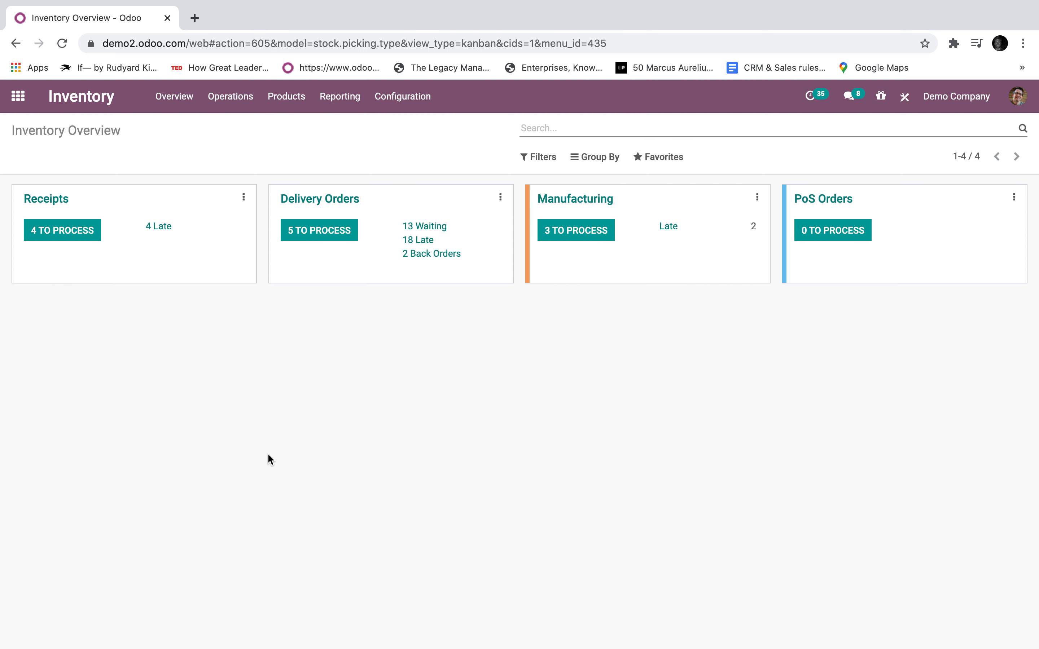
left_click(245, 106)
left_click(262, 163)
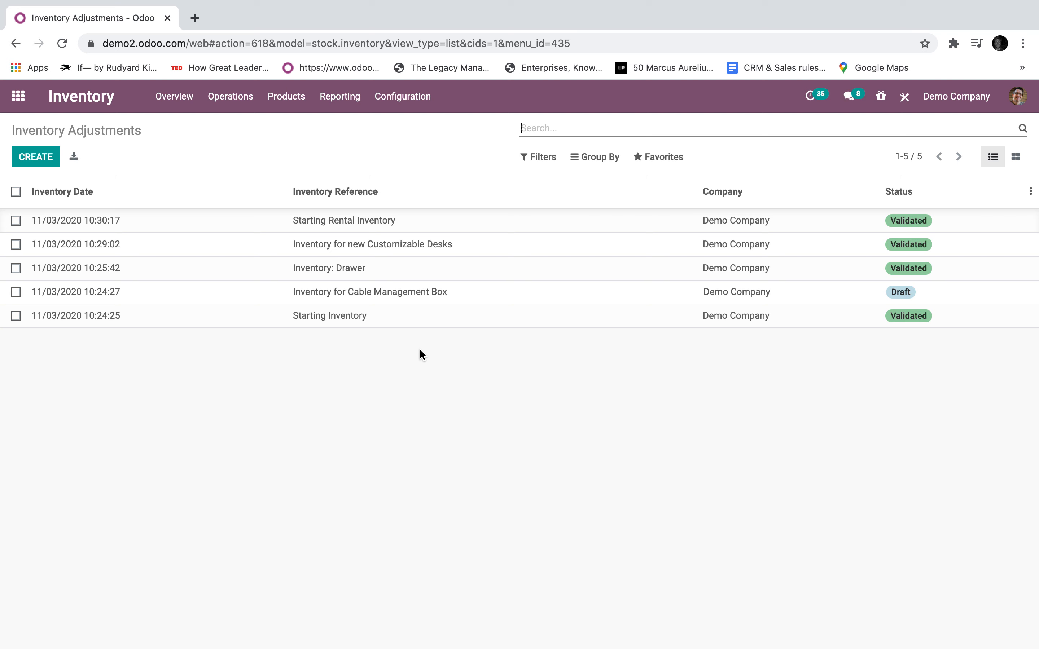
Step: Group the inventory adjustments by inventory date per month and day, and look through the November 2020 records
left_click(597, 159)
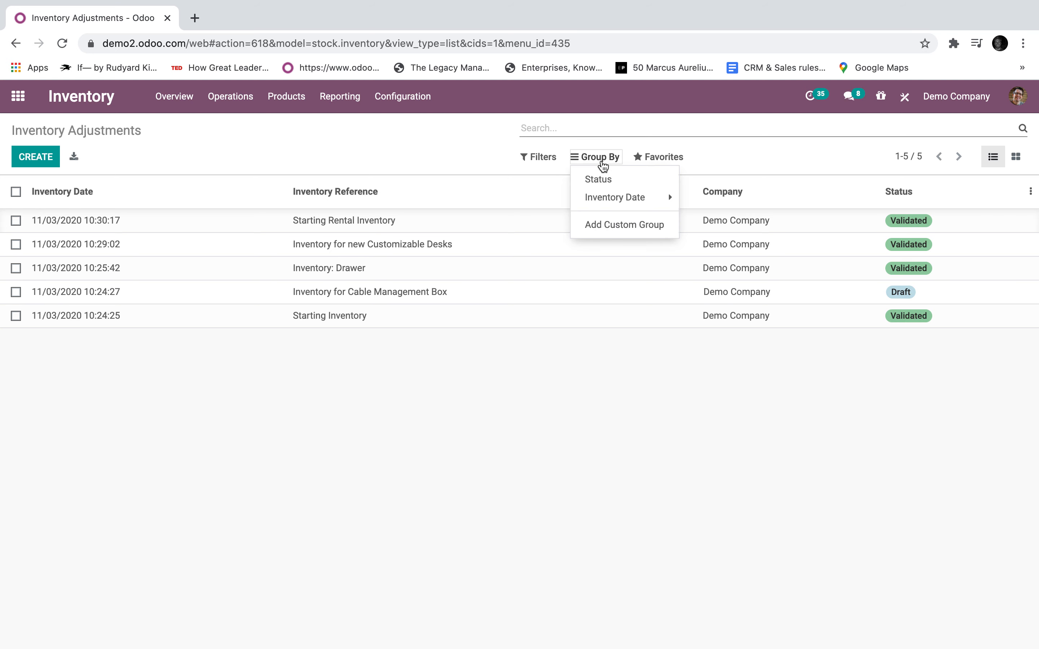
left_click(608, 197)
left_click(615, 253)
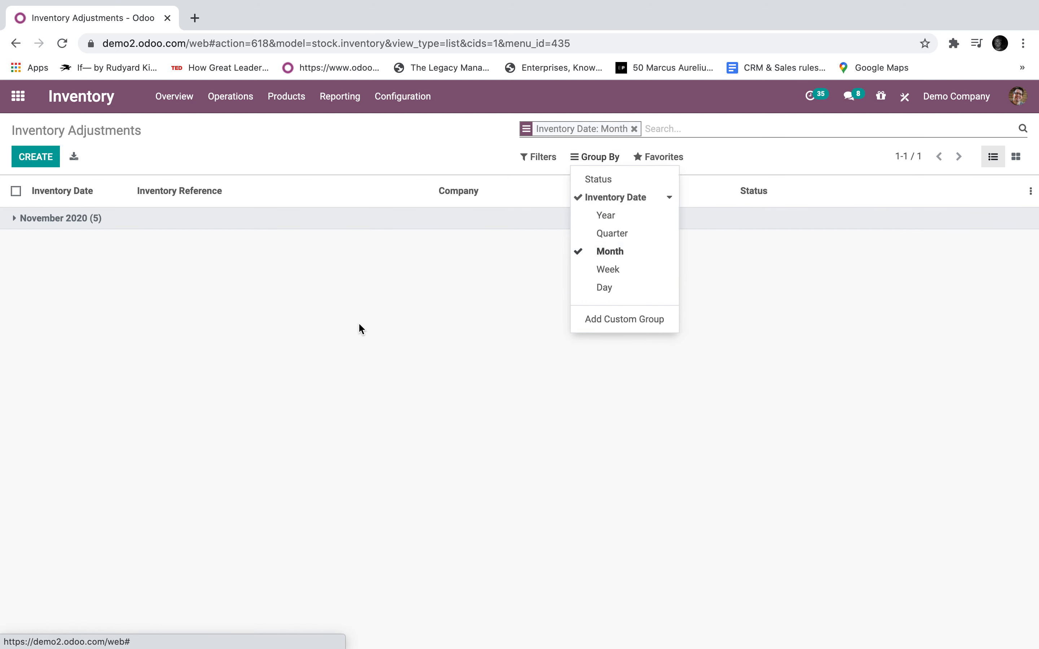
left_click(614, 288)
left_click(412, 218)
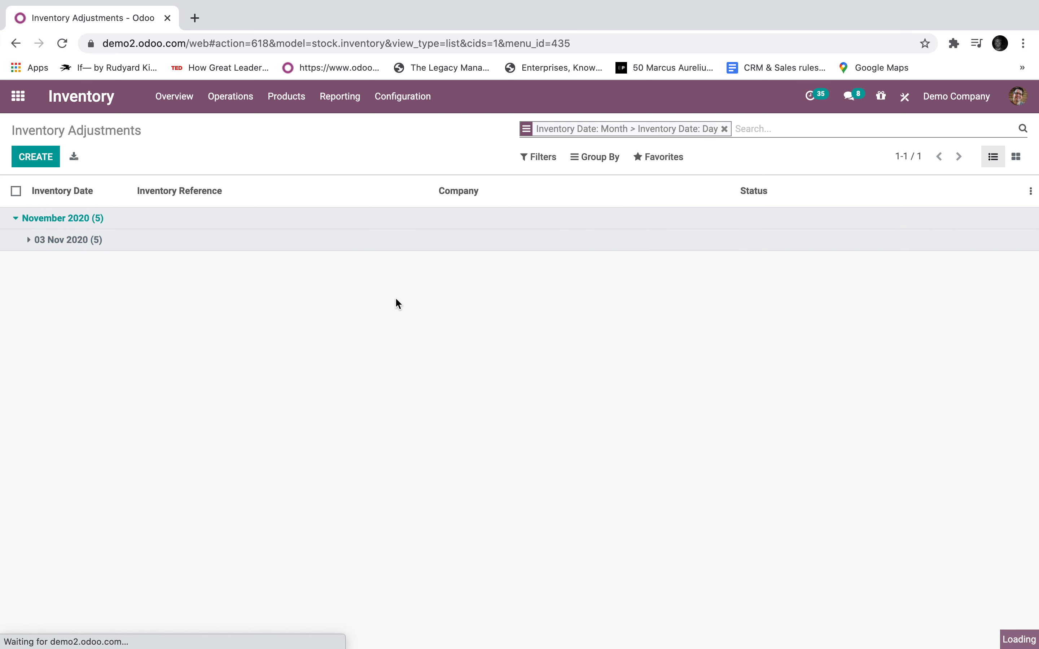
left_click(318, 241)
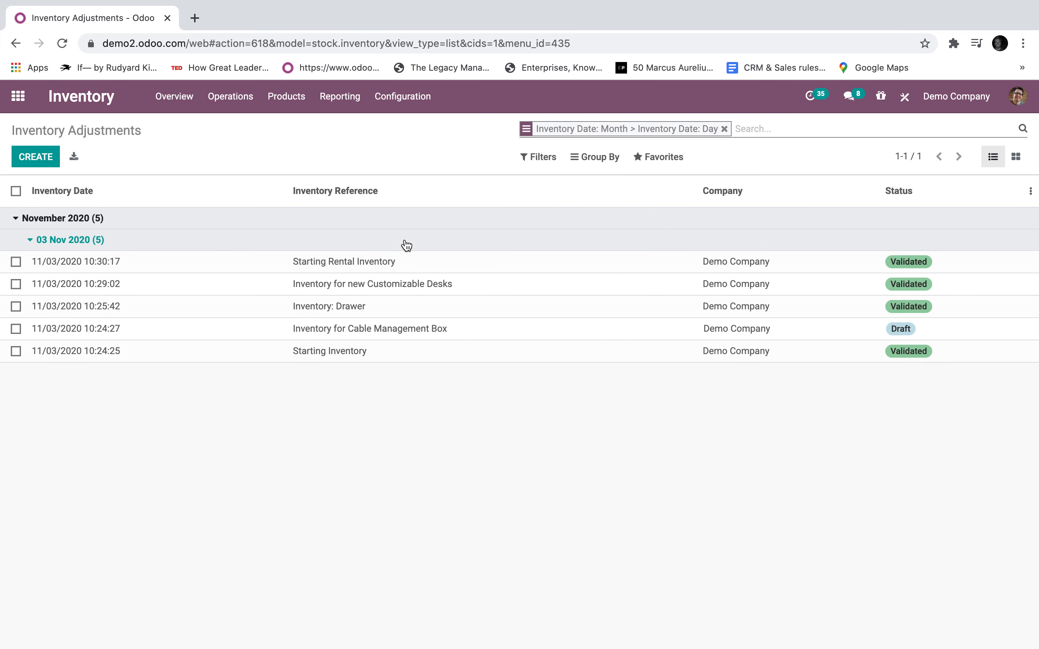
left_click(394, 219)
Step: Create a new inventory adjustment with the reference "Inventory - Nov 7th 2020"
left_click(36, 157)
type("Inventory - Nov")
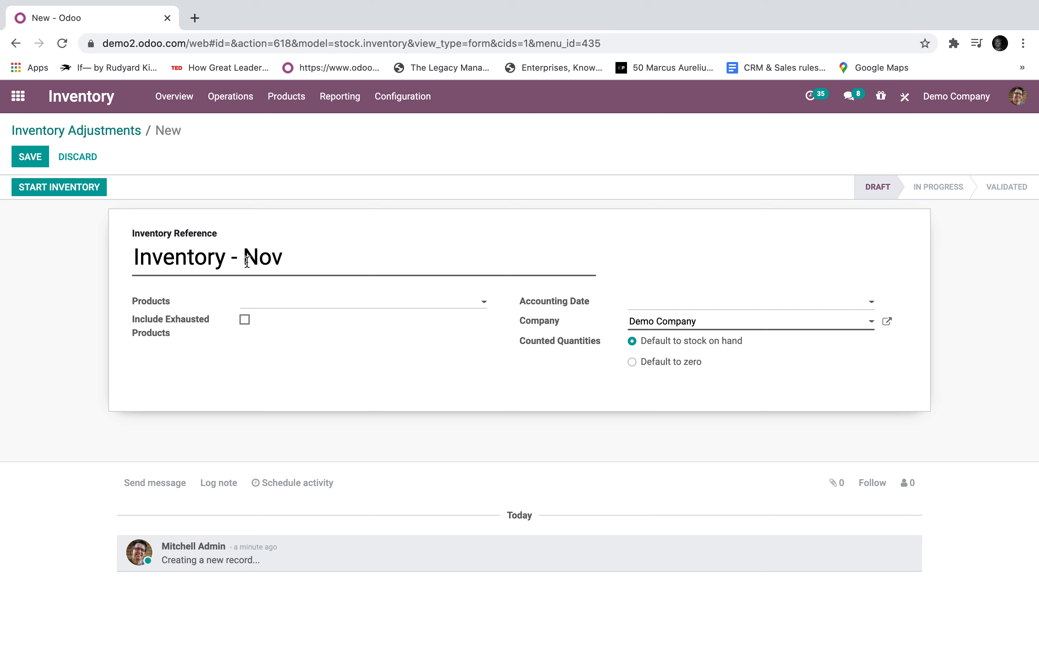
type(" 7th 2020")
Step: Try limiting the adjustment to [DESK0004] Customizable Desk and clear the product selection again
left_click(301, 301)
left_click(282, 321)
left_click(429, 302)
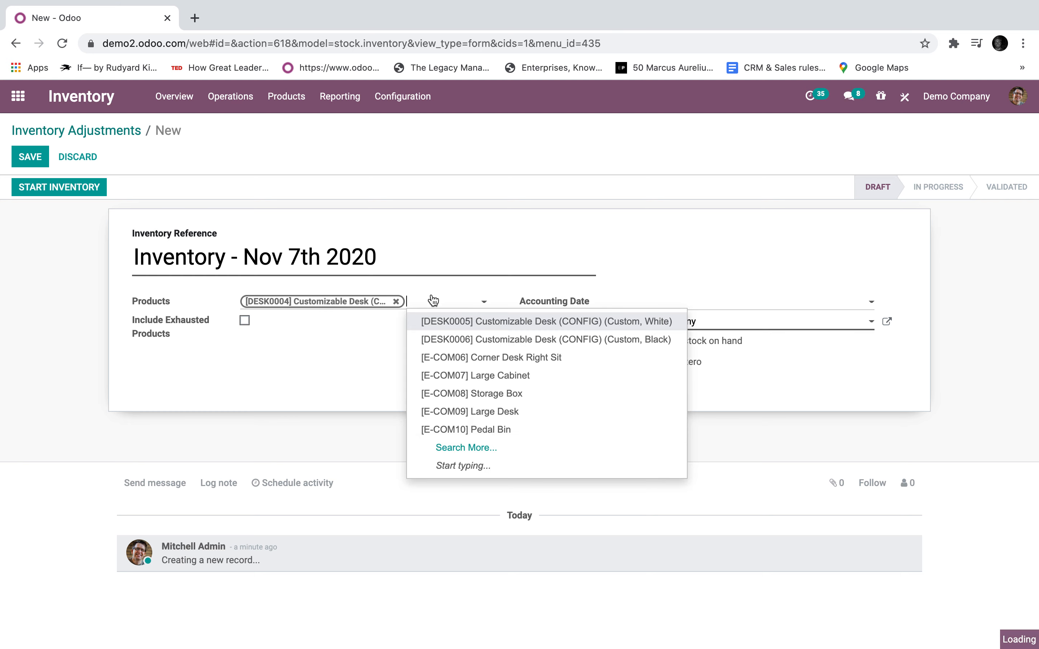
left_click(459, 378)
left_click(345, 318)
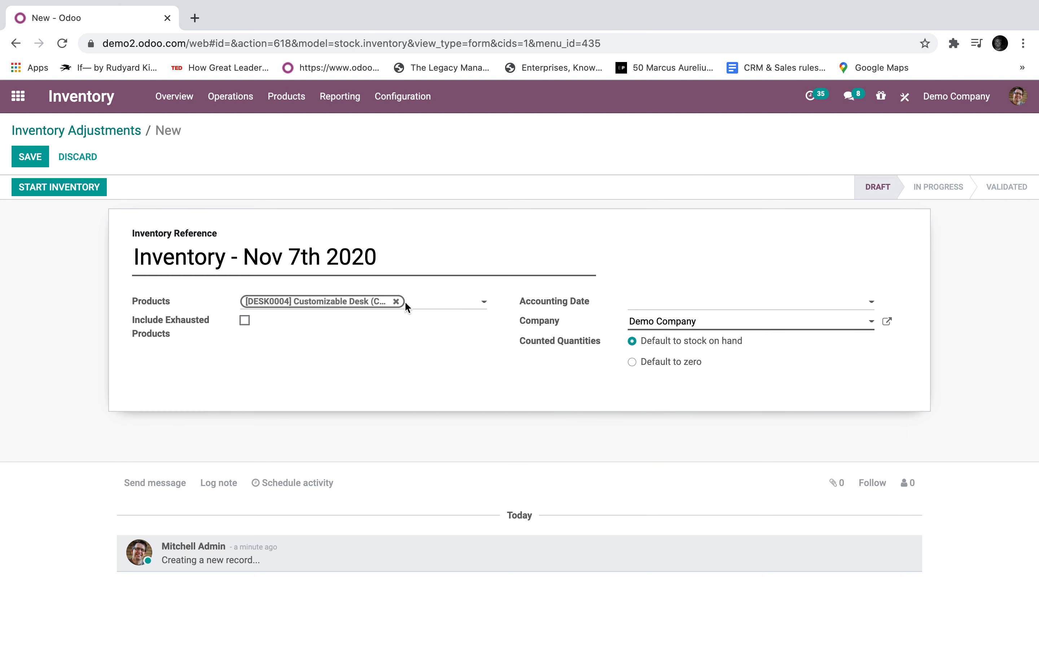
left_click(396, 301)
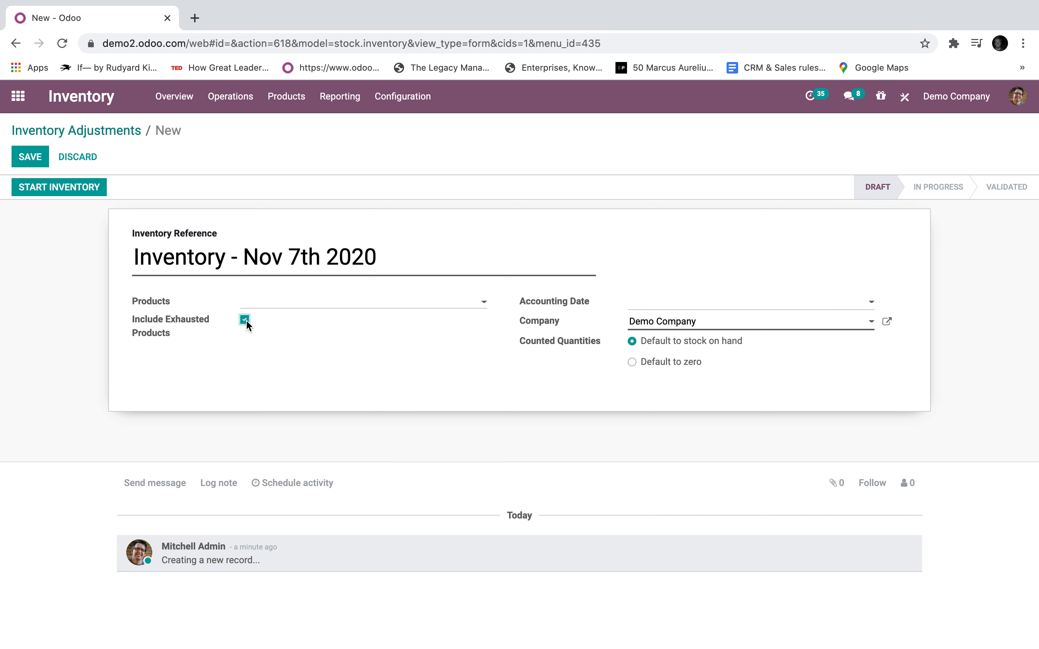
Step: Include exhausted products in the adjustment and review its accounting date, company and counted quantities settings
mouse_move(188, 321)
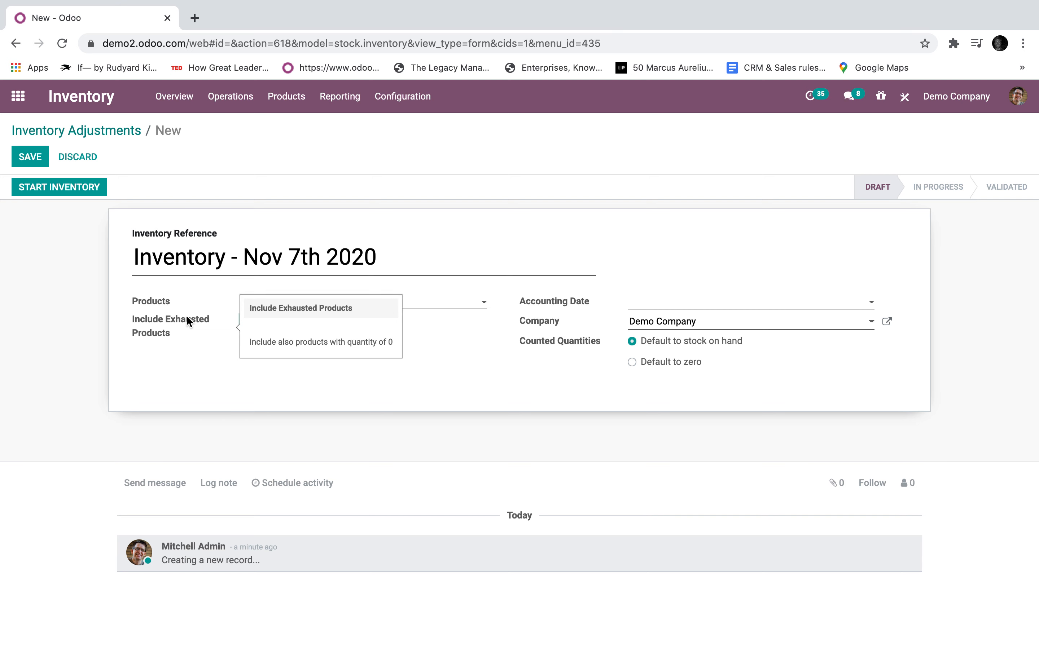
left_click(187, 318)
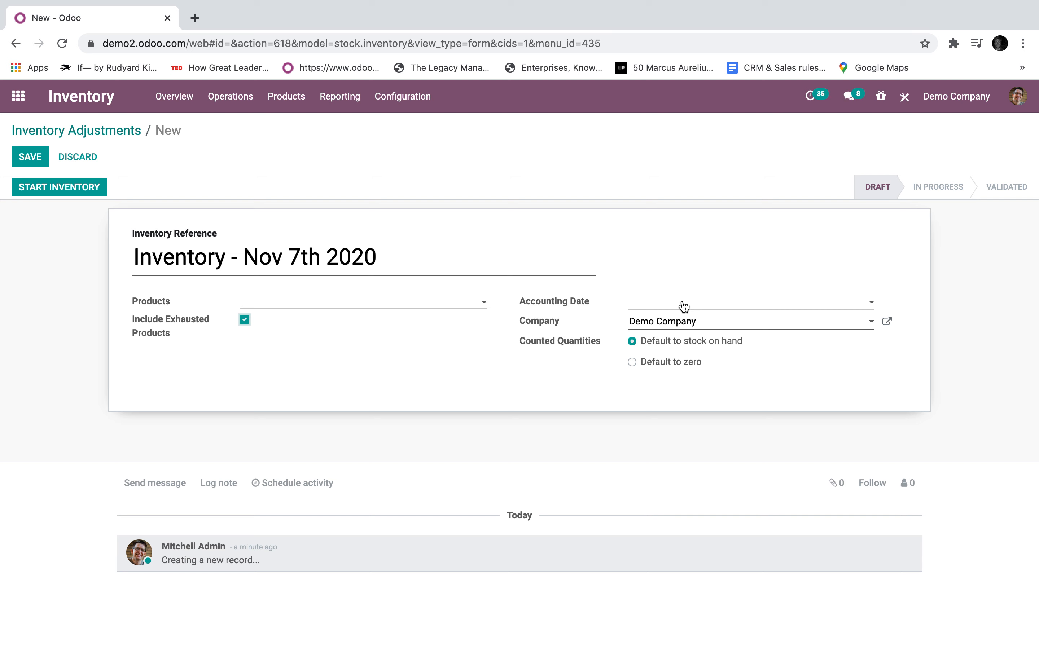
mouse_move(580, 305)
left_click(957, 96)
left_click(1003, 248)
mouse_move(574, 341)
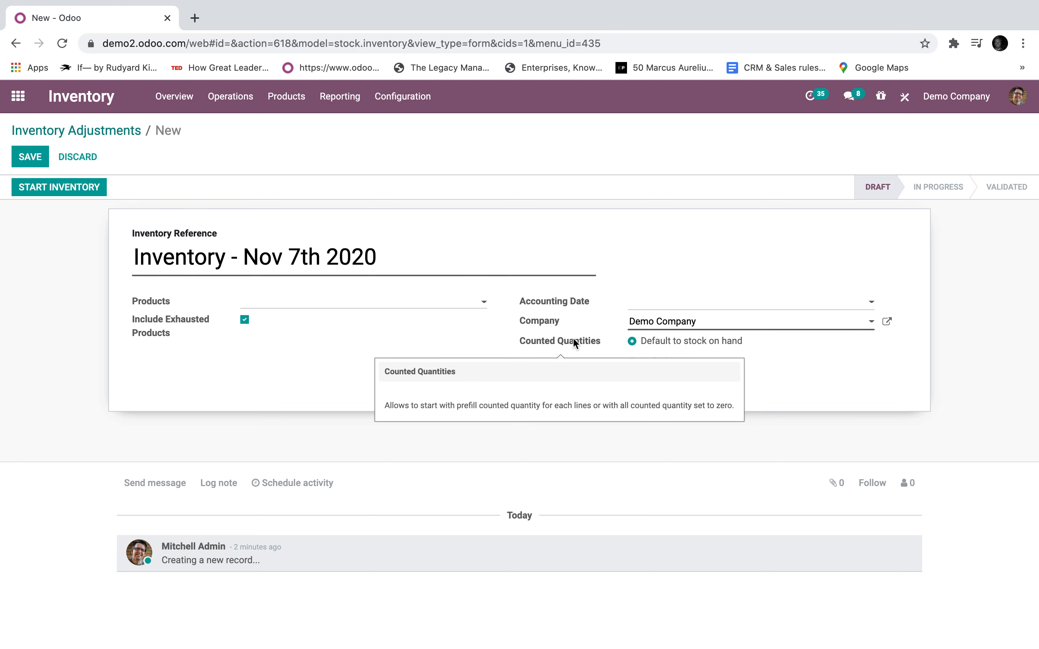
Step: Save the inventory adjustment and start the inventory count
left_click(30, 157)
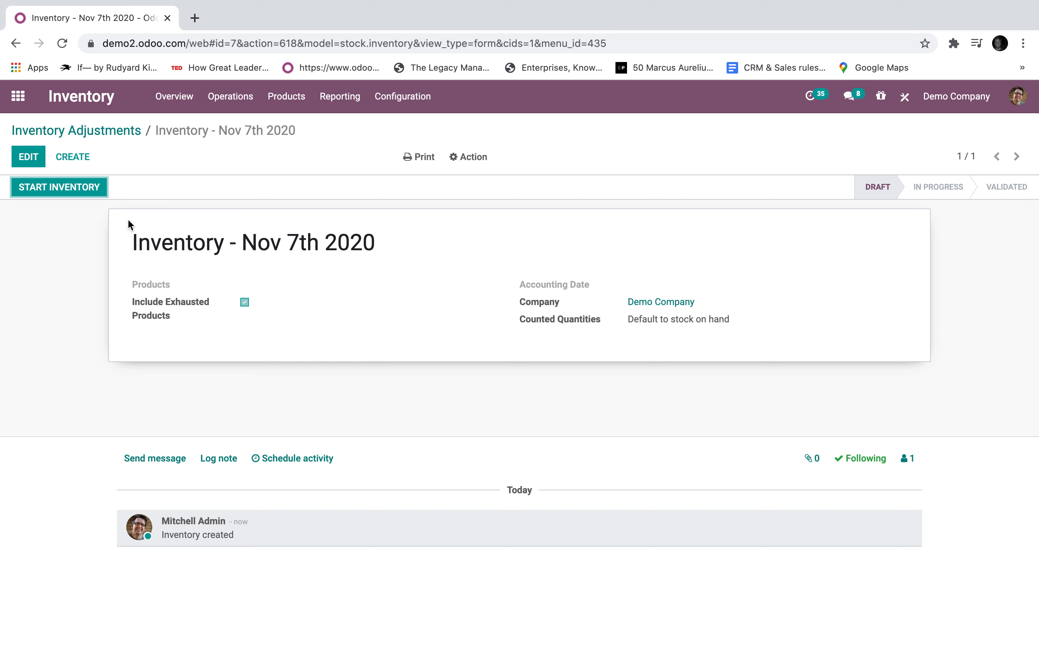
left_click(88, 198)
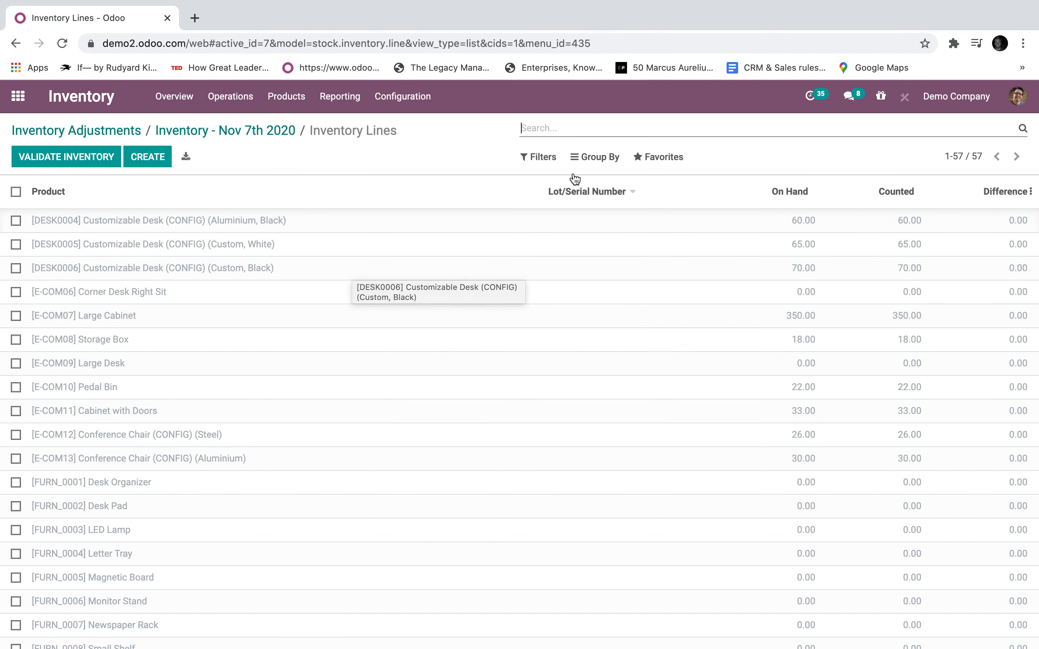
Step: View the inventory lines grouped by location and by product category, and clear the grouping
left_click(595, 157)
left_click(596, 181)
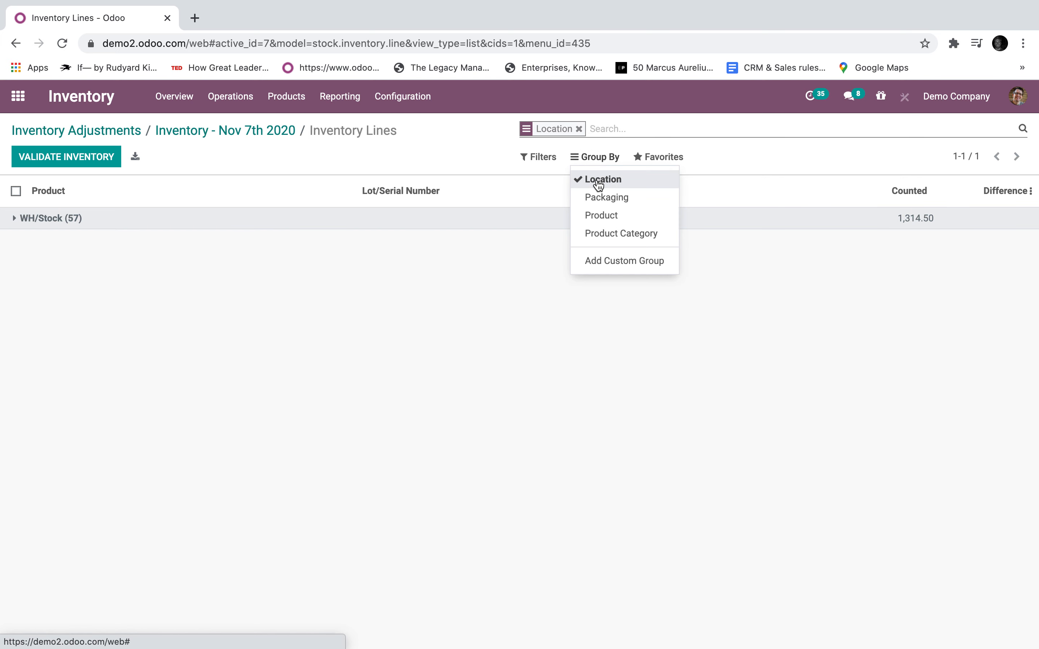
left_click(599, 180)
left_click(621, 233)
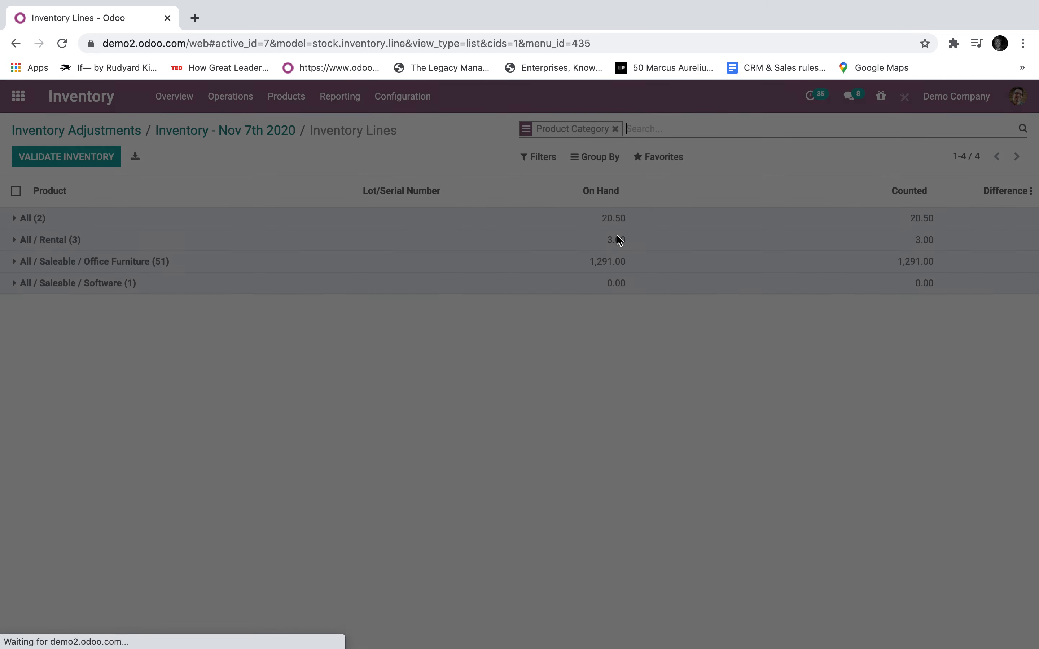
left_click(330, 246)
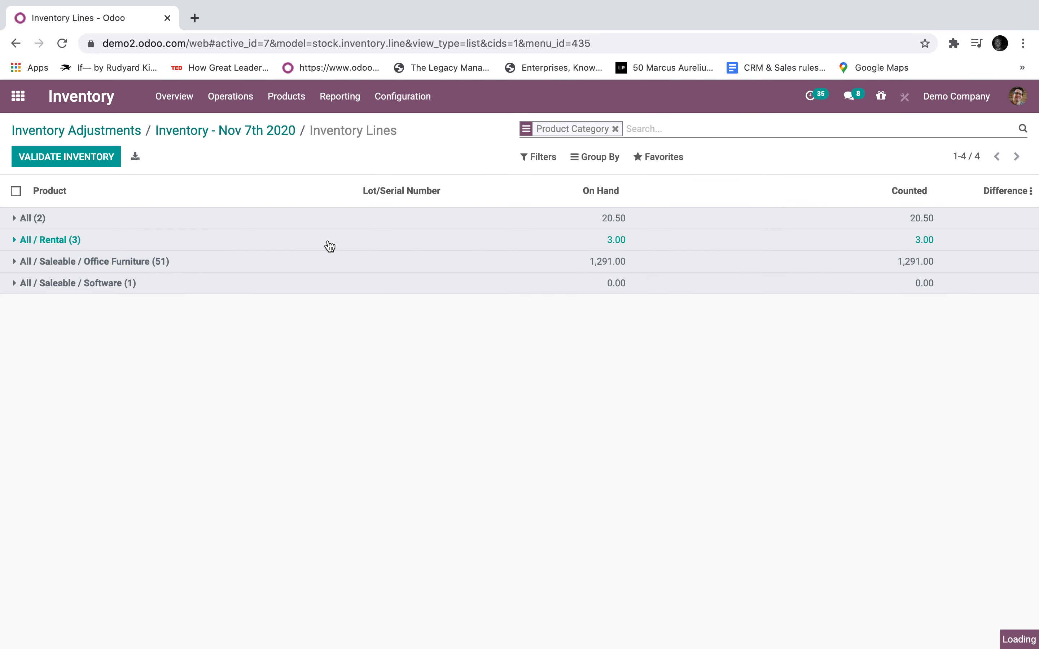
left_click(615, 128)
Step: Set the counted quantity of [DESK0005] Customizable Desk (Custom, White) to 67 and save the line
scroll(180, 498, "down", 5)
scroll(180, 498, "up", 5)
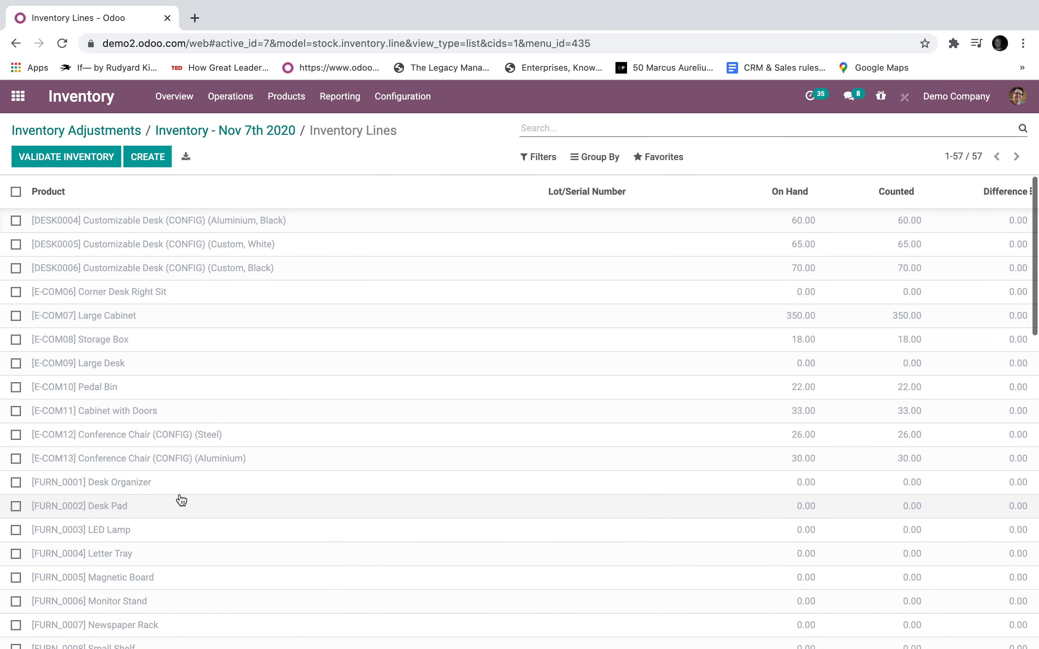
scroll(137, 297, "down", 5)
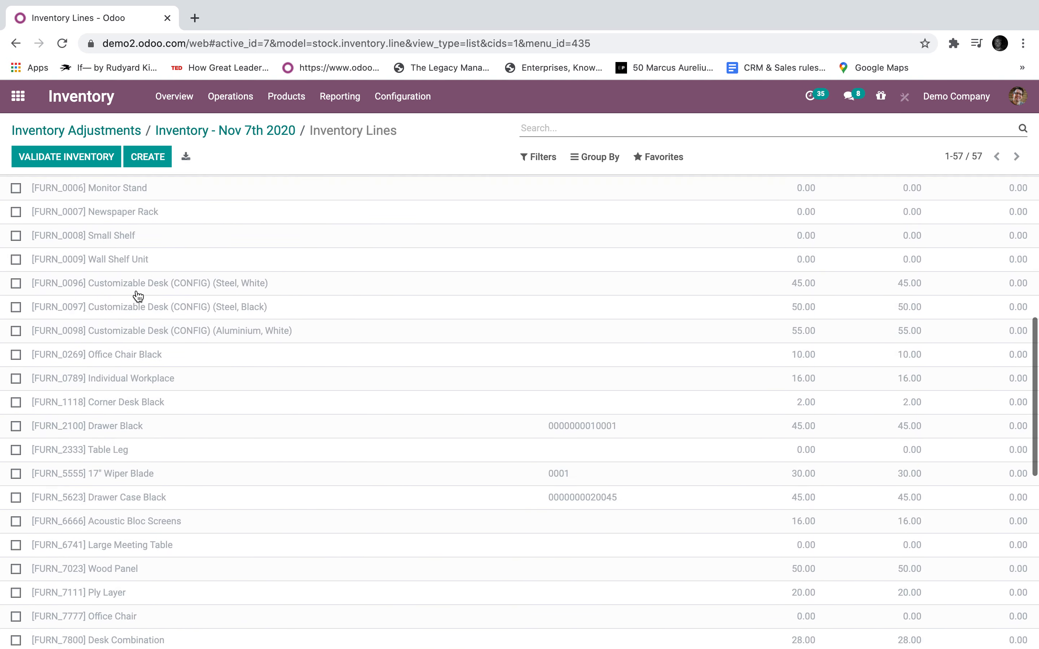
scroll(138, 296, "up", 5)
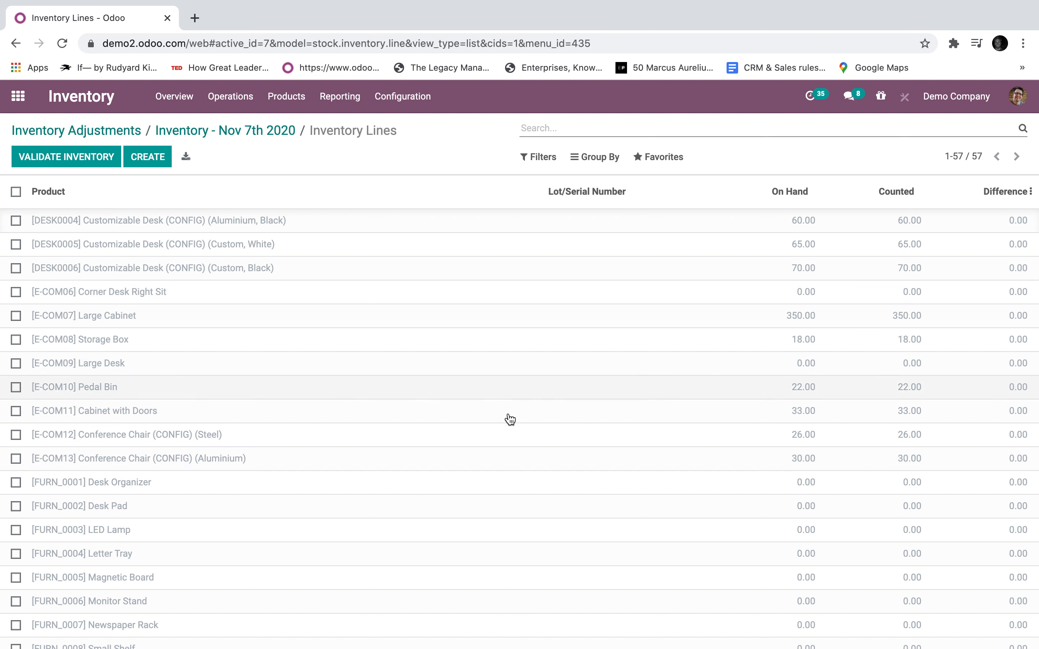
scroll(626, 466, "down", 5)
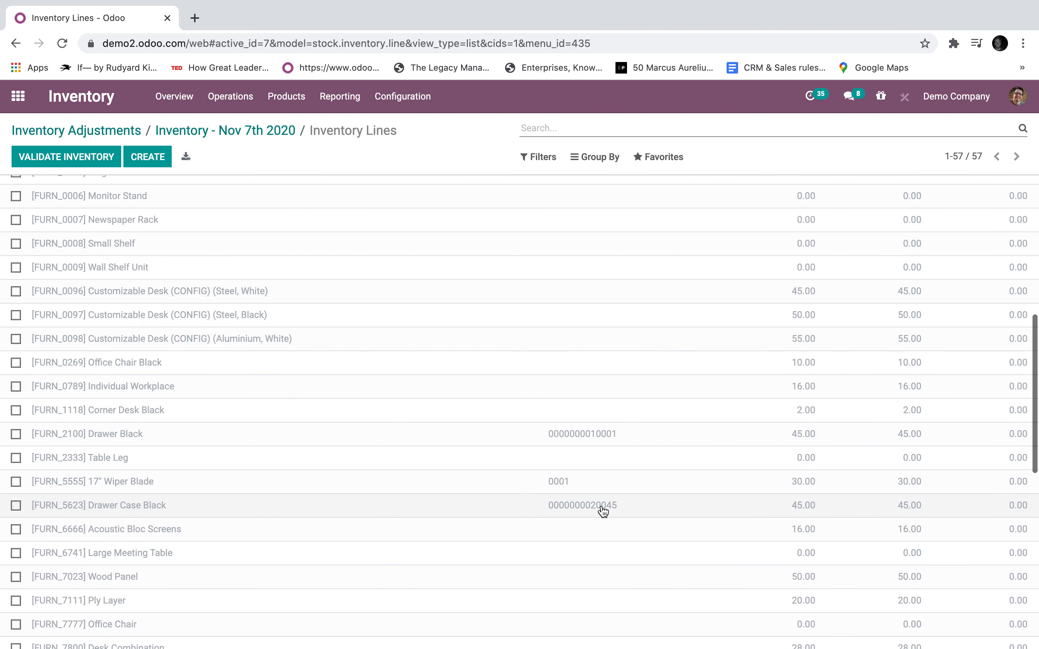
scroll(604, 434, "up", 5)
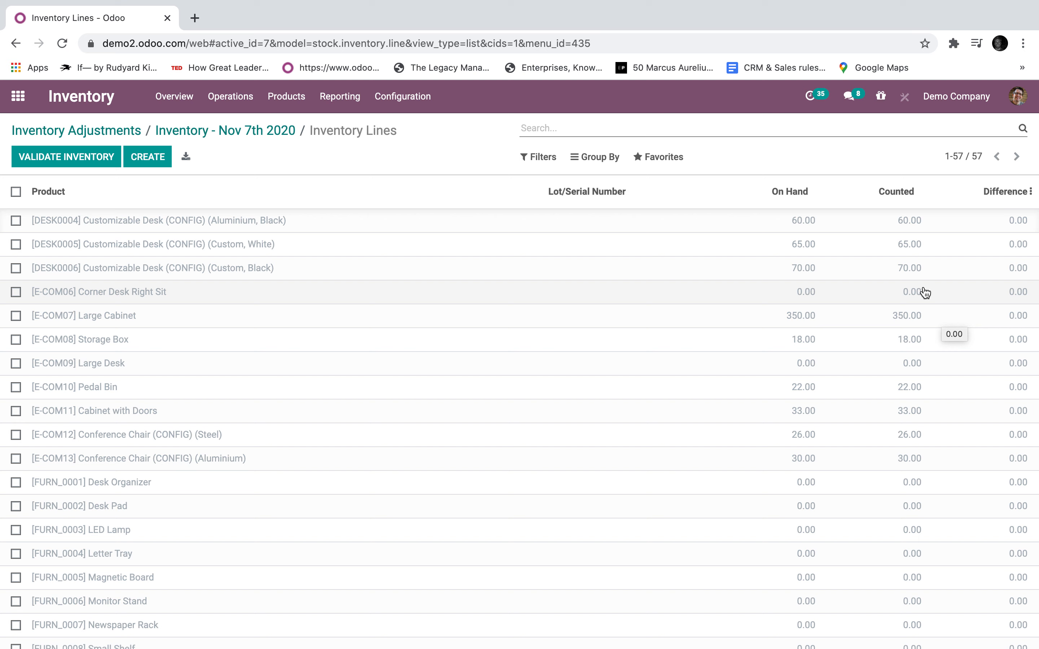
left_click(910, 247)
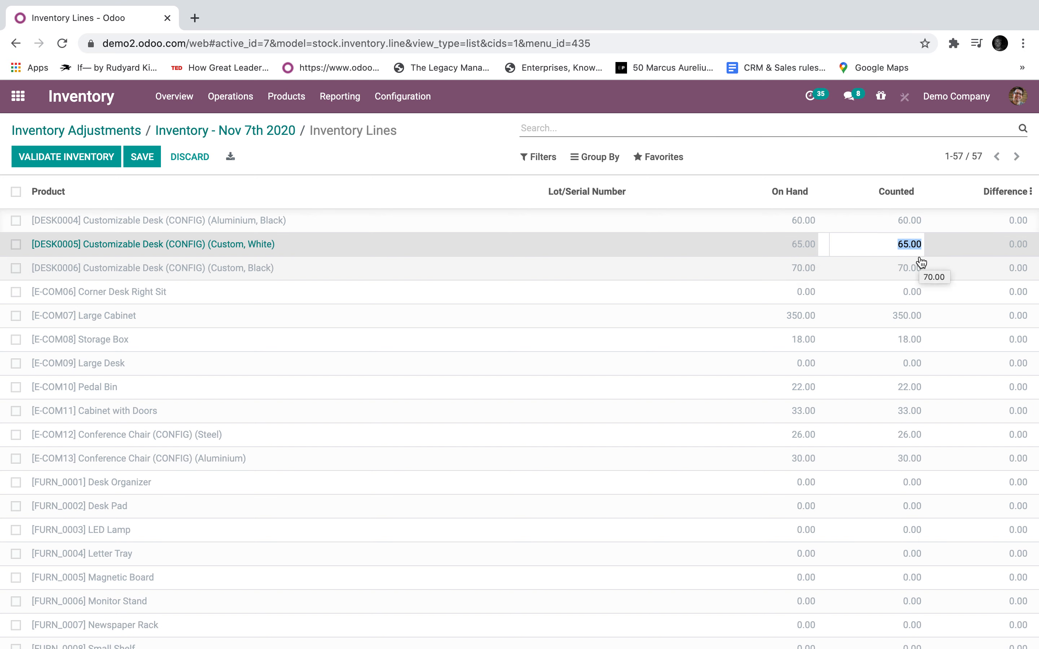
type("67")
left_click(142, 157)
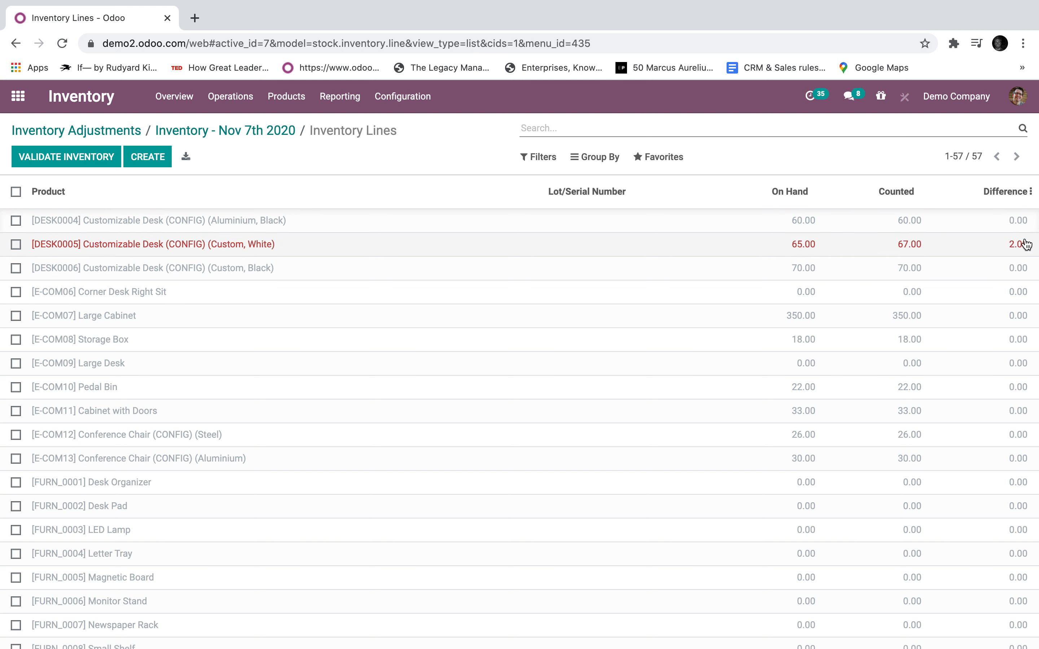
Step: Show the optional Inventory Date column in the inventory lines and hide it again
left_click(1030, 192)
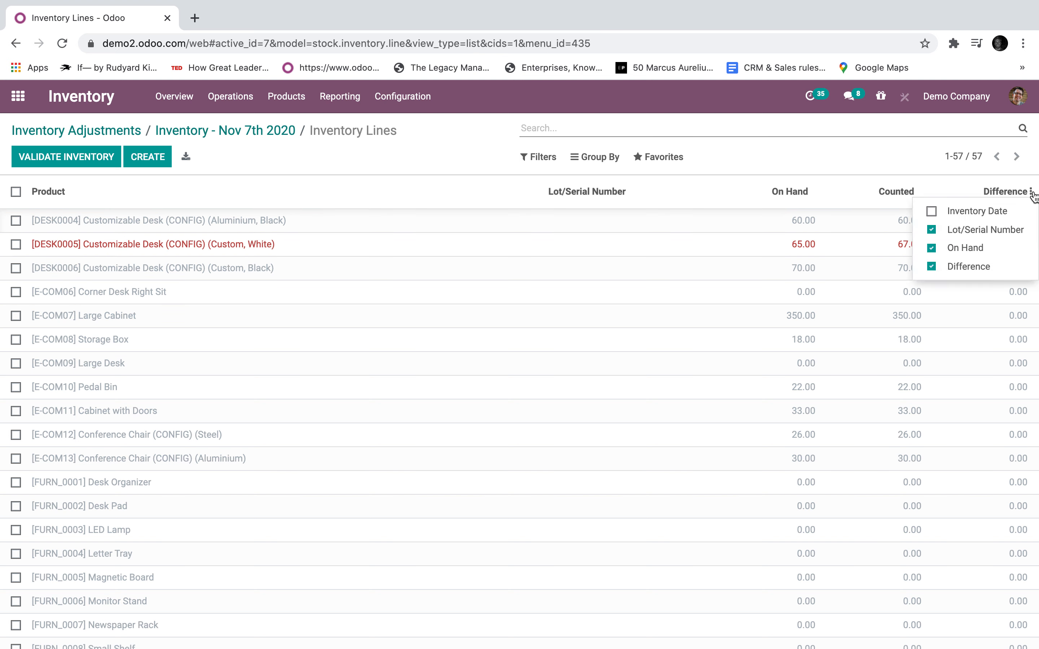
left_click(993, 211)
left_click(993, 212)
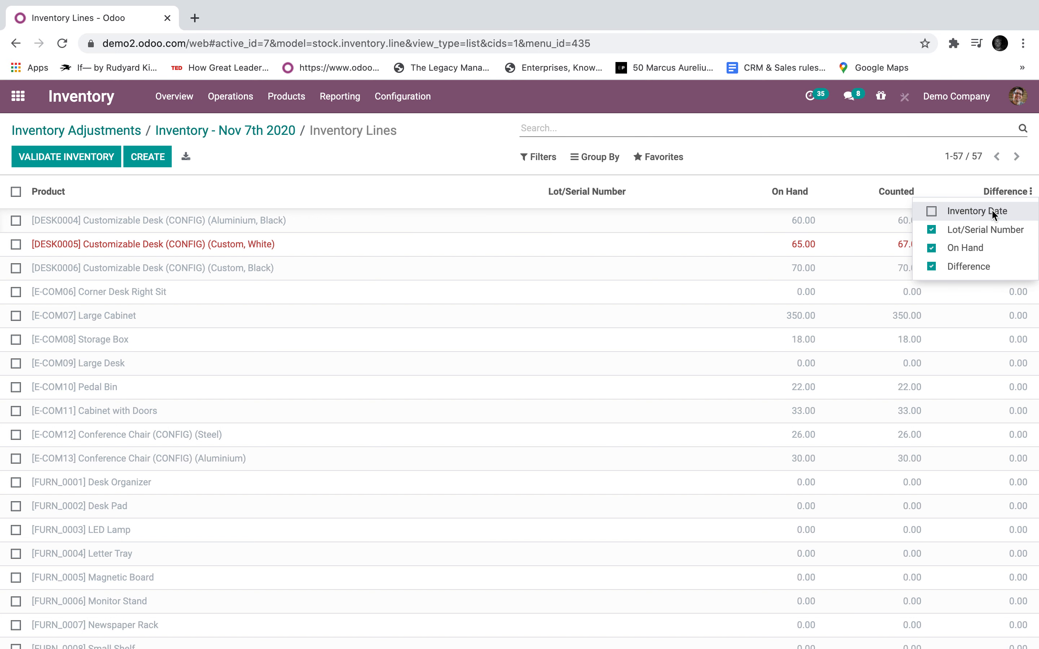
left_click(467, 154)
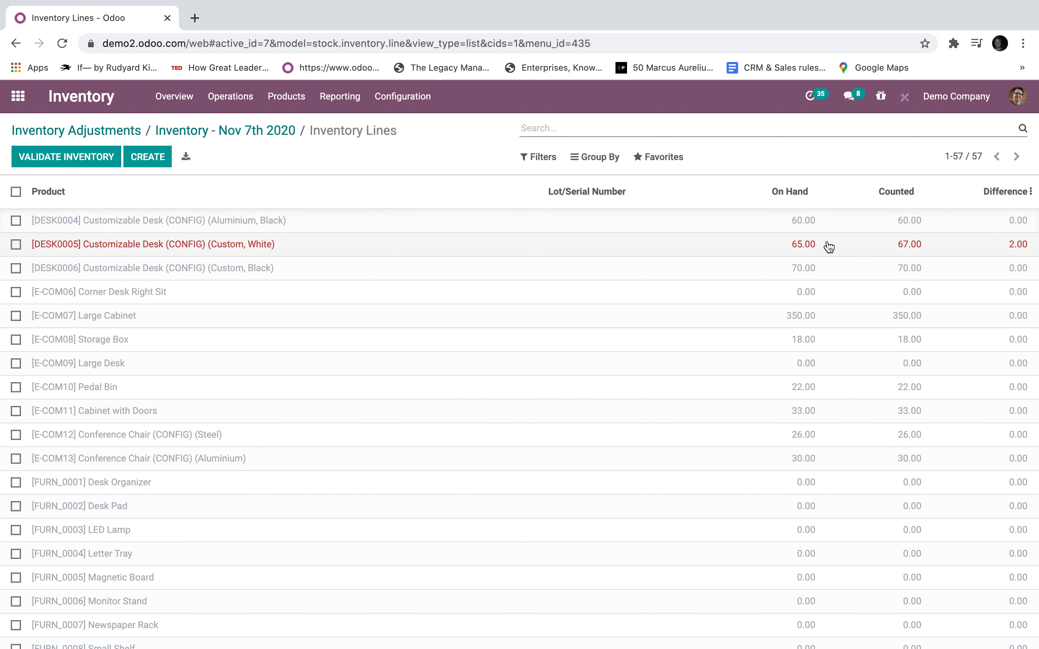
Step: Review the inventory lines and validate the inventory
scroll(897, 434, "down", 5)
scroll(899, 437, "up", 5)
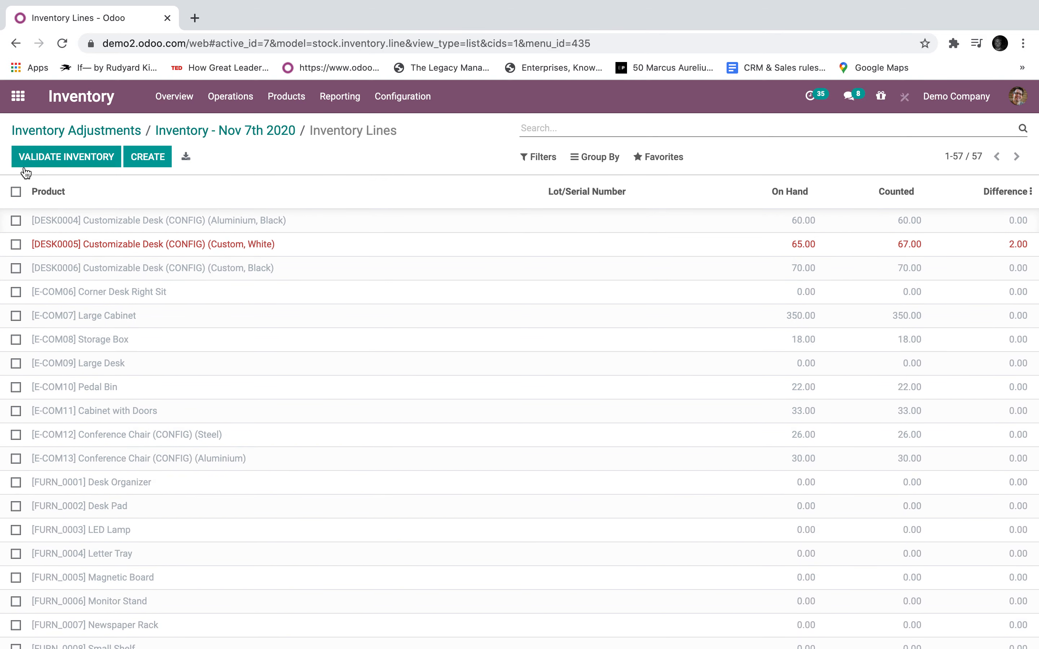
left_click(72, 170)
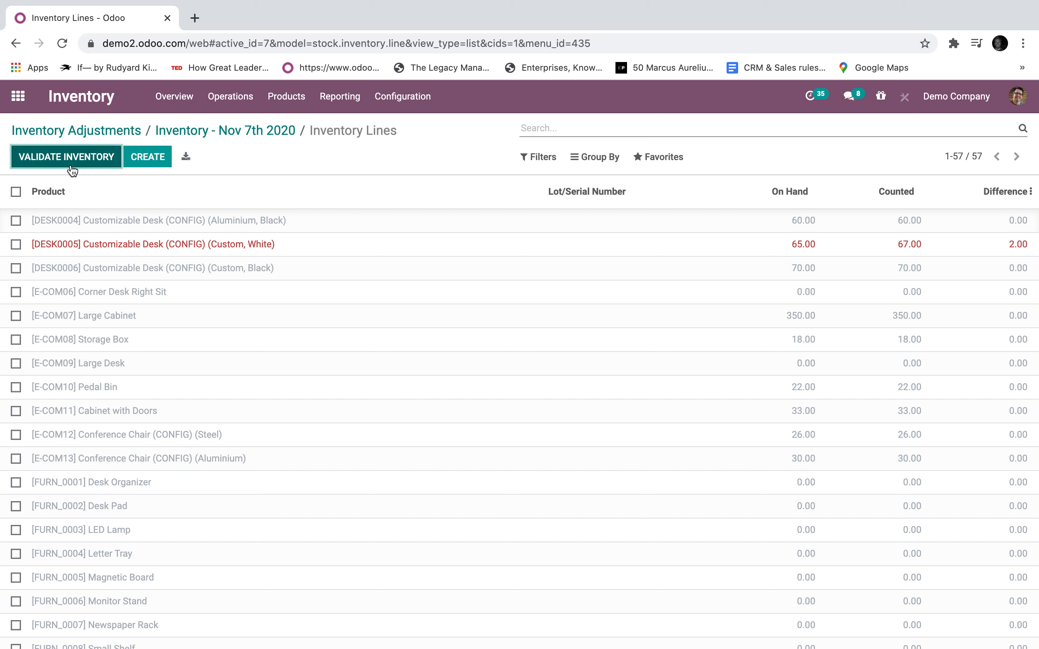
left_click(74, 162)
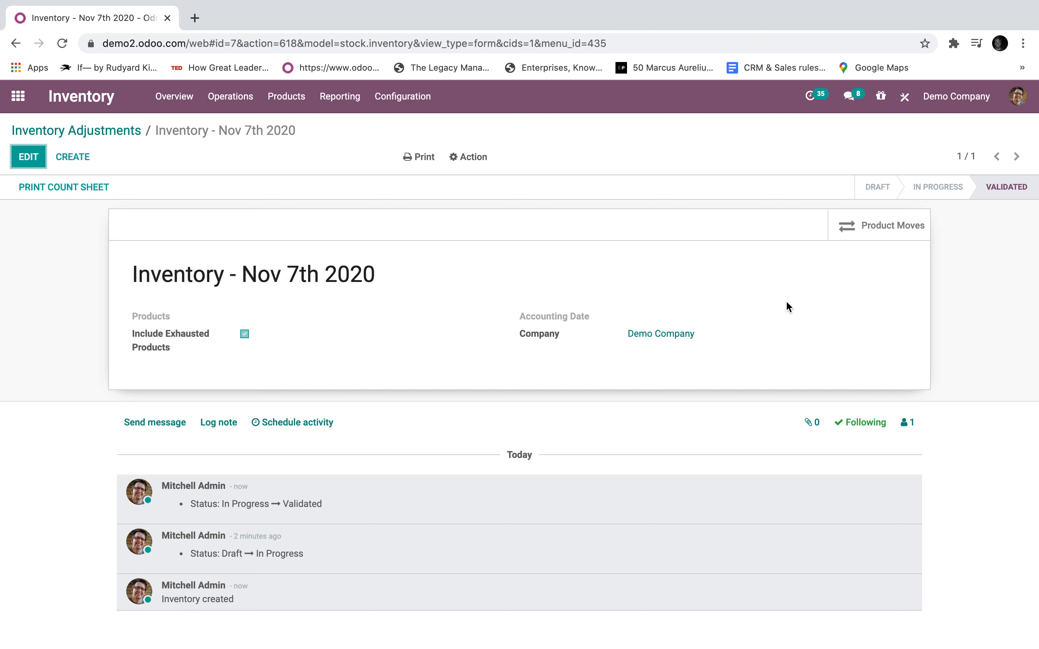
Step: Check the adjustment's product moves and the inventory report's stock on hand for [DESK0005] Customizable Desk (Custom, White)
left_click(892, 230)
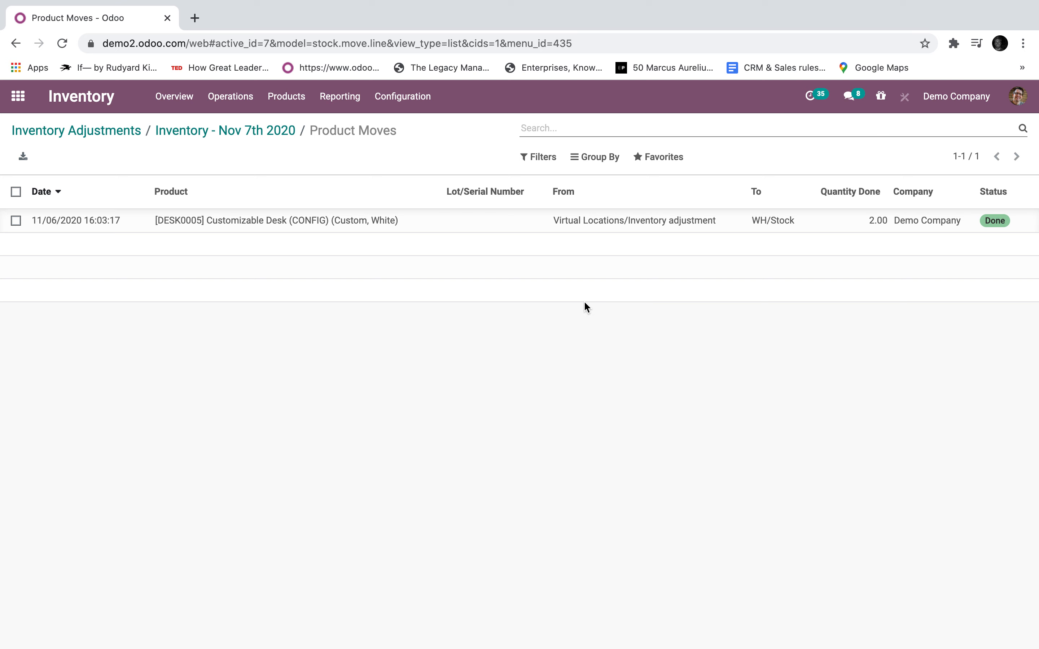
left_click(340, 96)
left_click(342, 140)
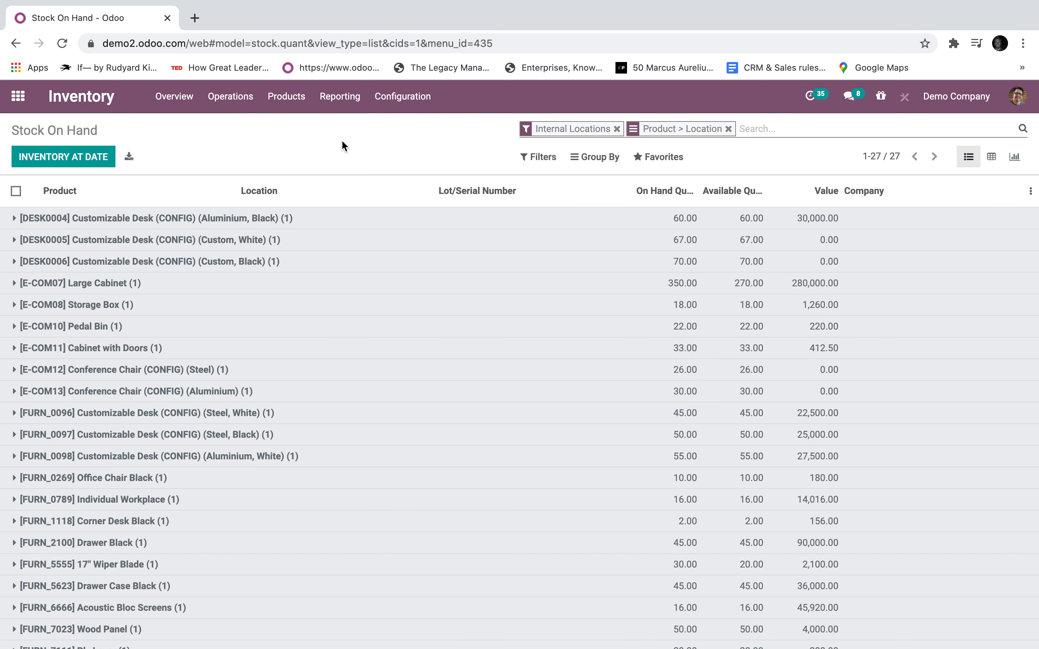
left_click(692, 247)
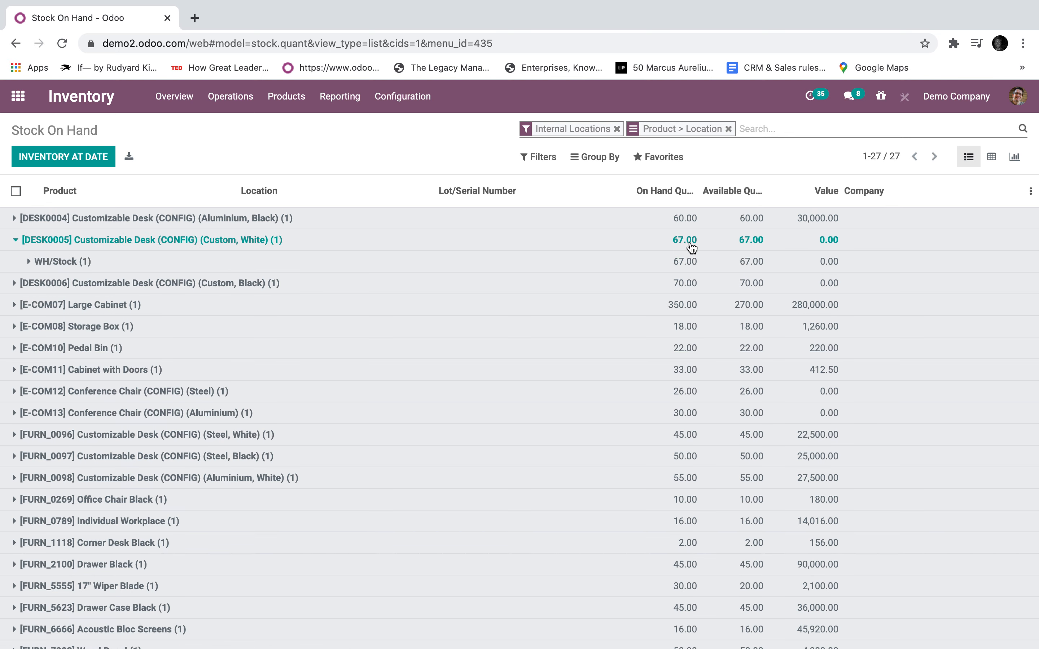
Step: Return to the list of inventory adjustments
left_click(231, 96)
left_click(239, 163)
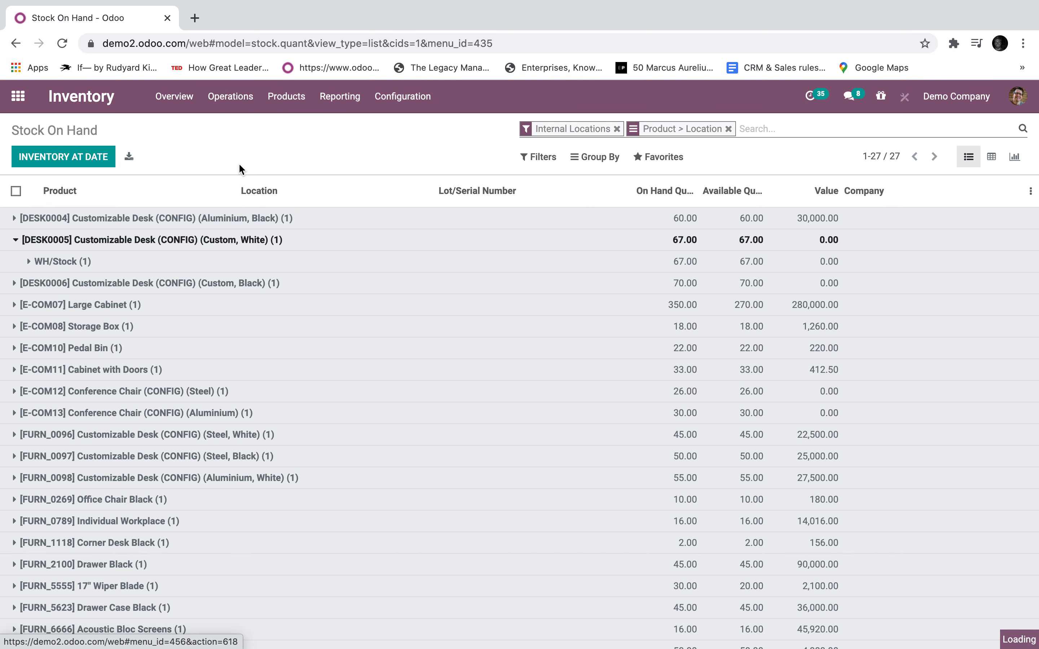
Step: Print the count sheet of the Inventory - Nov 7th 2020 adjustment as a PDF, keeping the Light document layout and A4 paper format
left_click(244, 219)
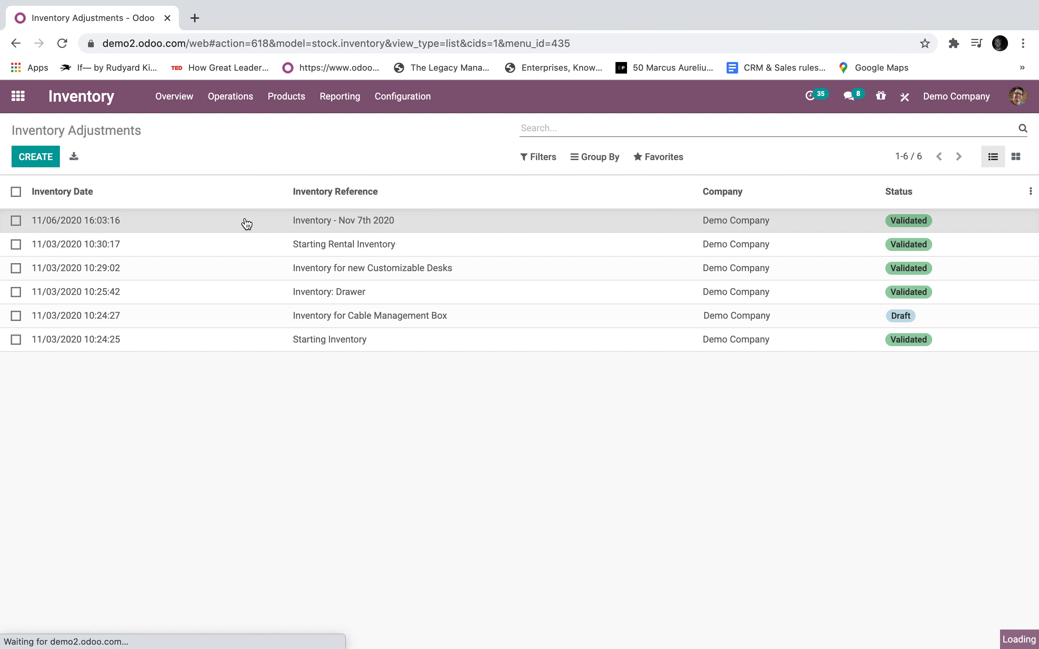
left_click(93, 189)
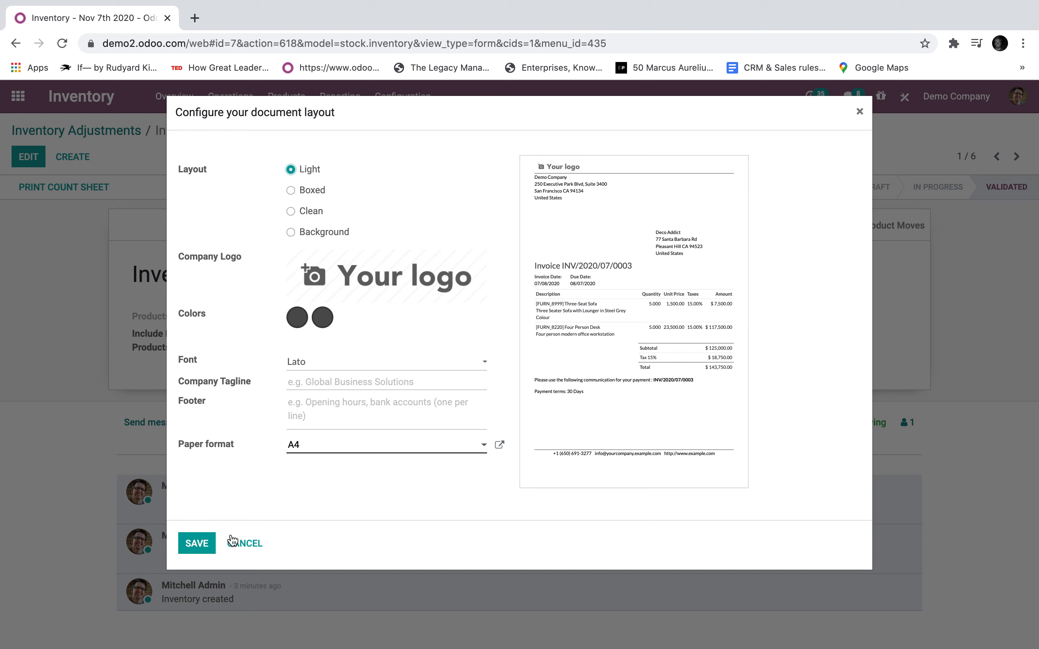
left_click(243, 543)
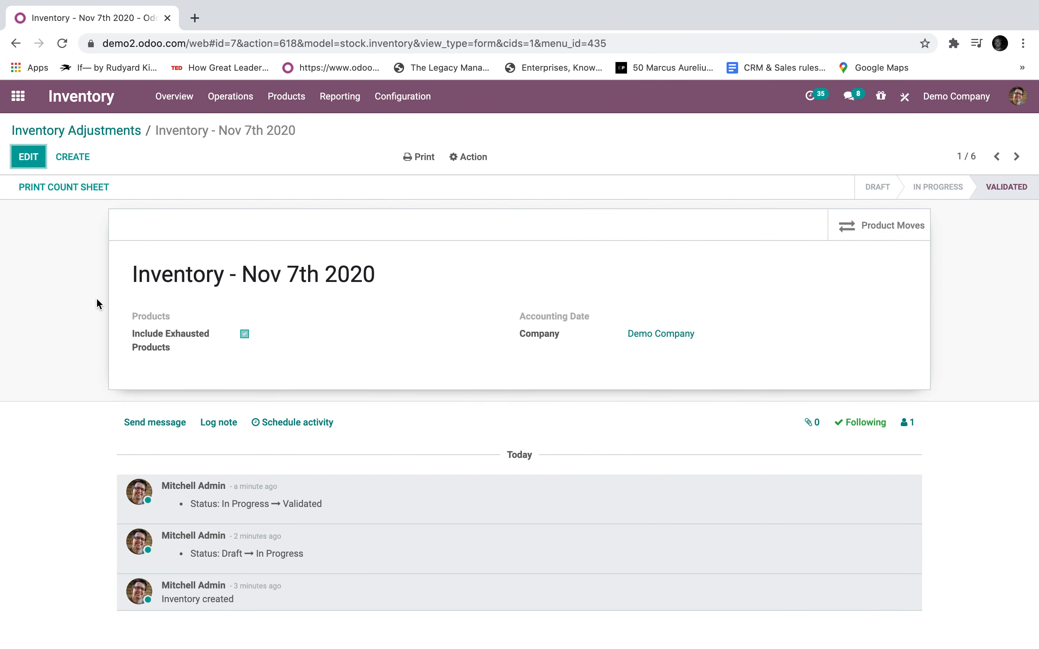
left_click(86, 190)
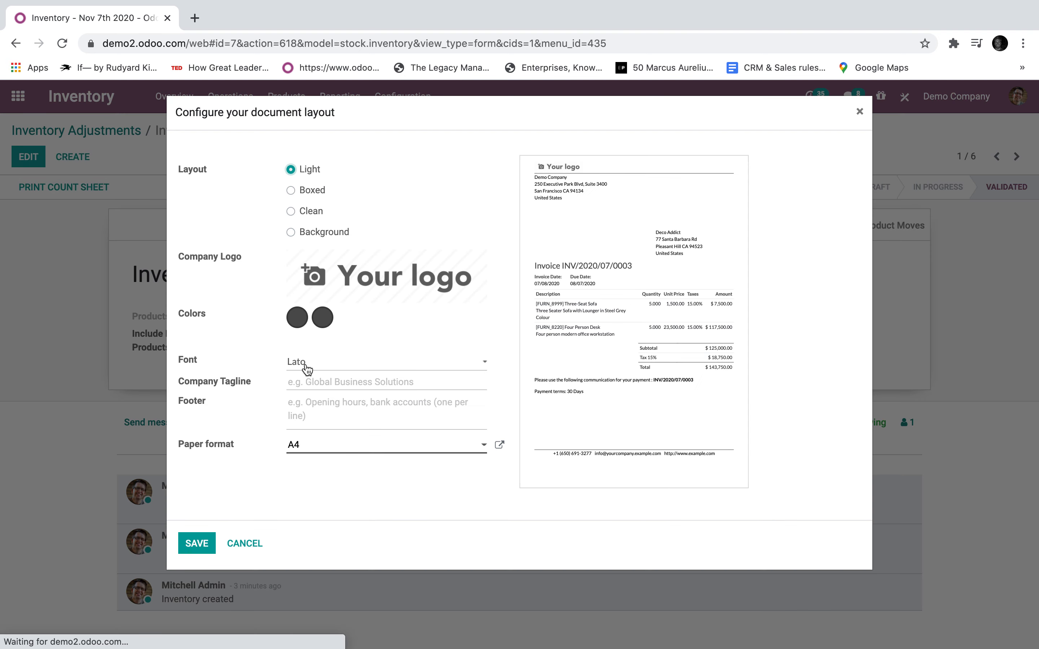
left_click(226, 532)
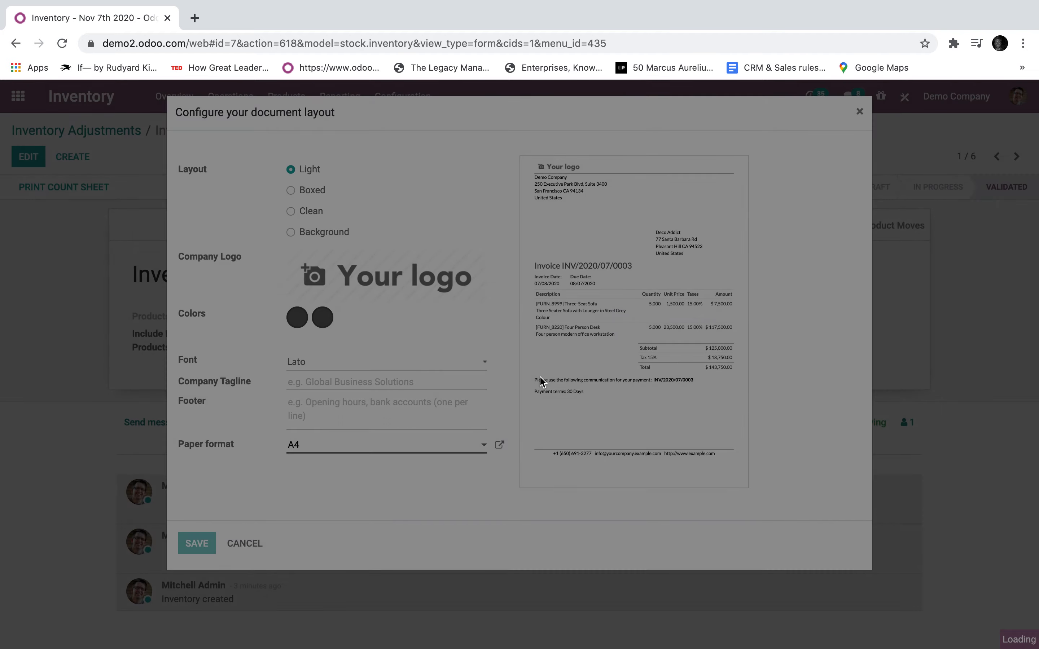
key("Return")
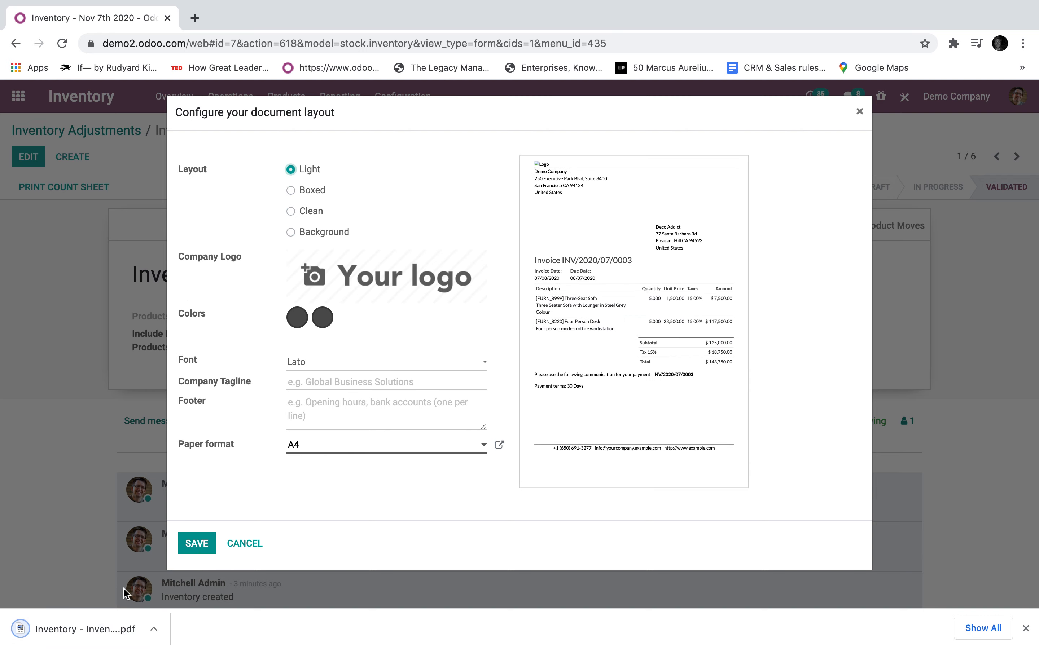
Step: Open the downloaded count sheet and compare the on-hand and counted quantities of [DESK0005] Customizable Desk (Custom, White)
left_click(115, 629)
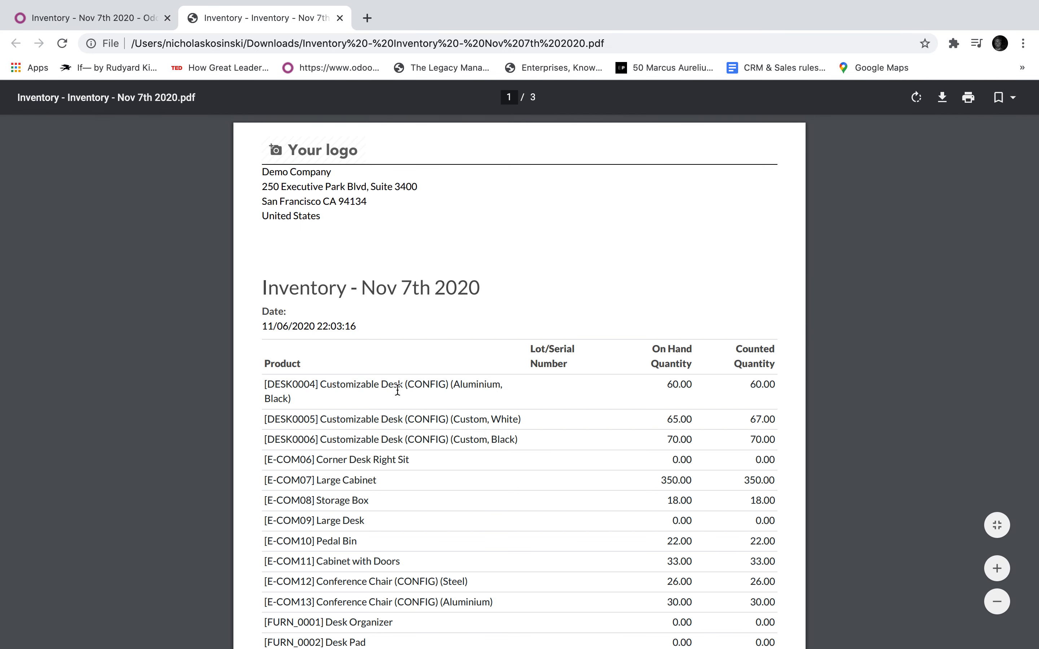
scroll(398, 390, "down", 3)
left_click_drag(665, 295, 696, 294)
left_click(751, 294)
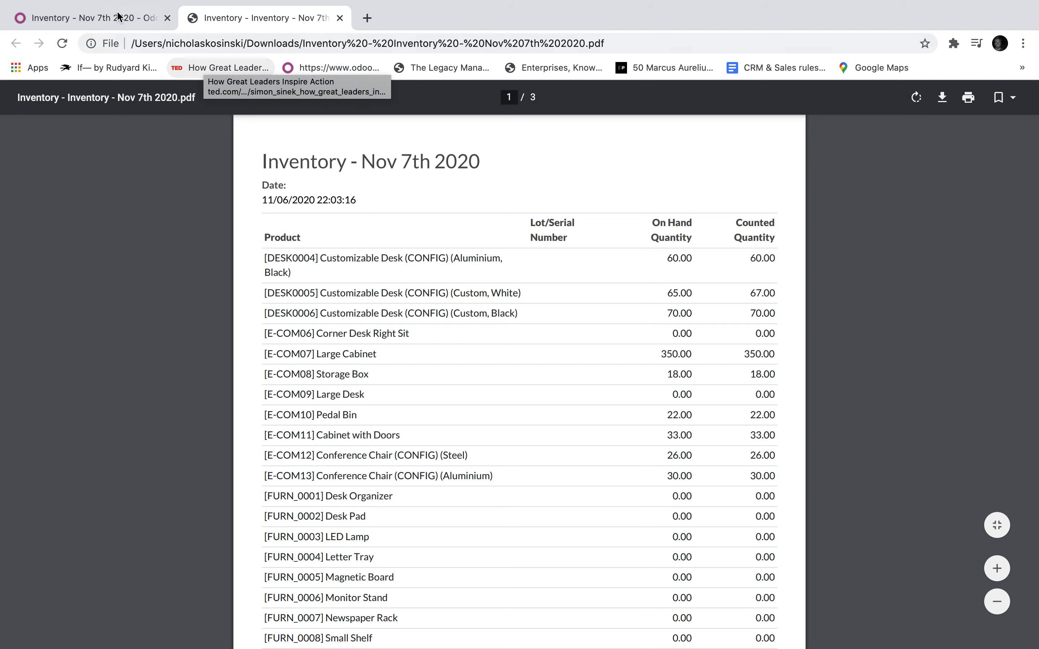
Step: Switch back to Odoo, cancel the document layout configuration and leave the inventory adjustments for the applications overview
left_click(120, 18)
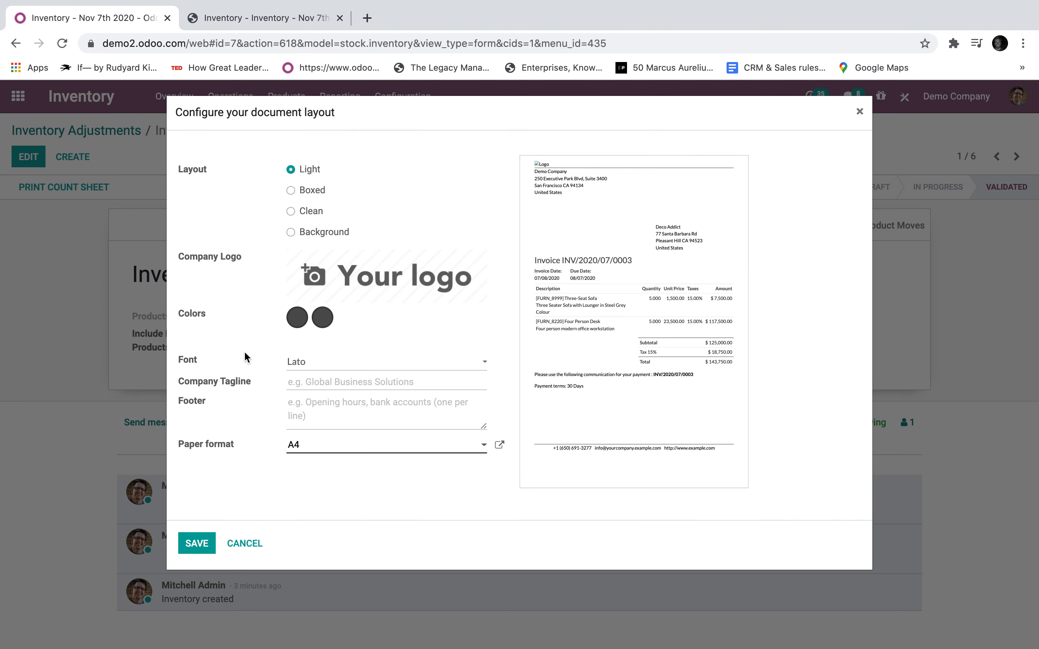
left_click(245, 544)
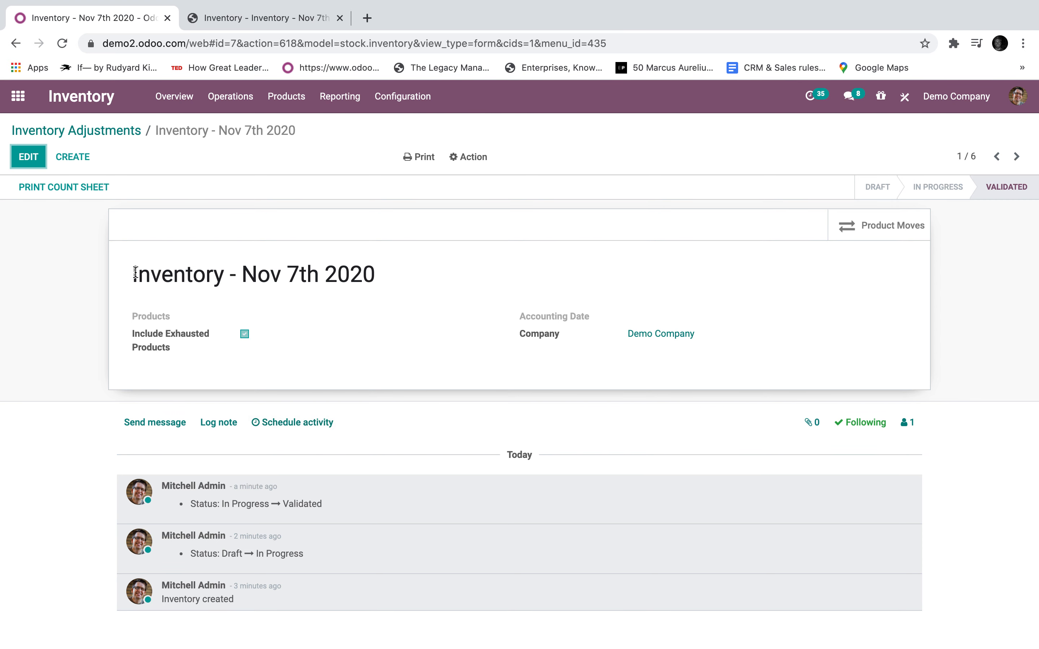
left_click(92, 132)
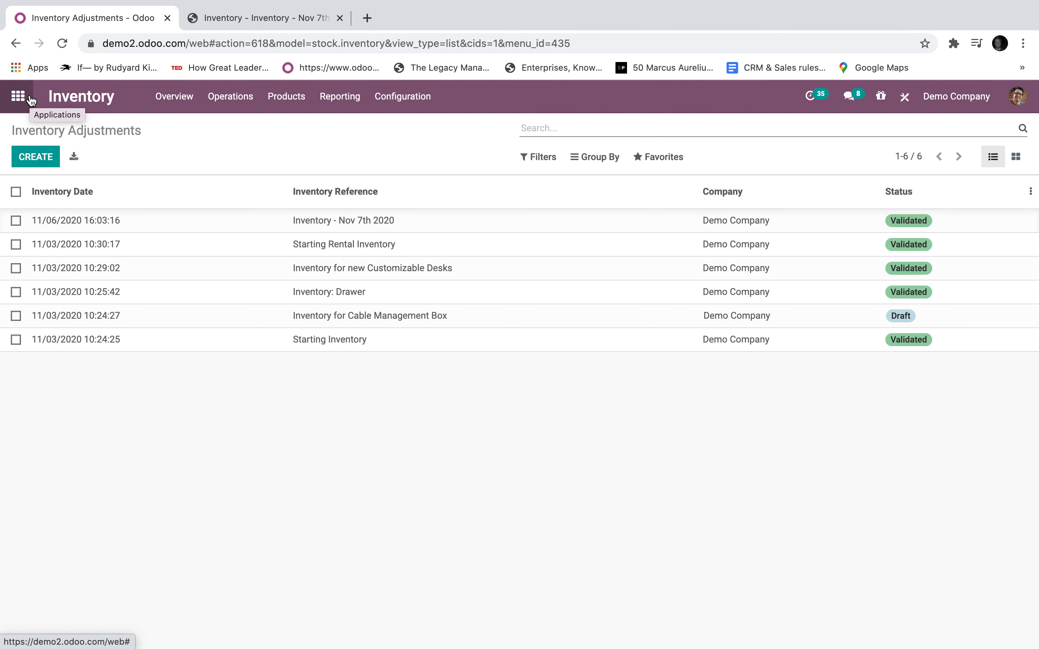
left_click(18, 96)
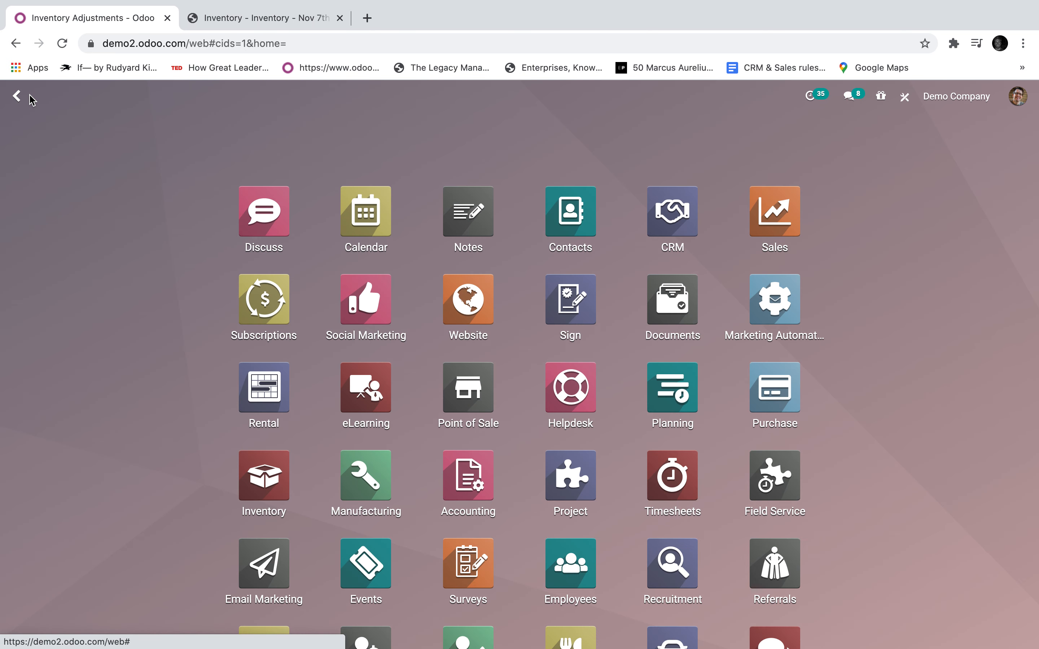